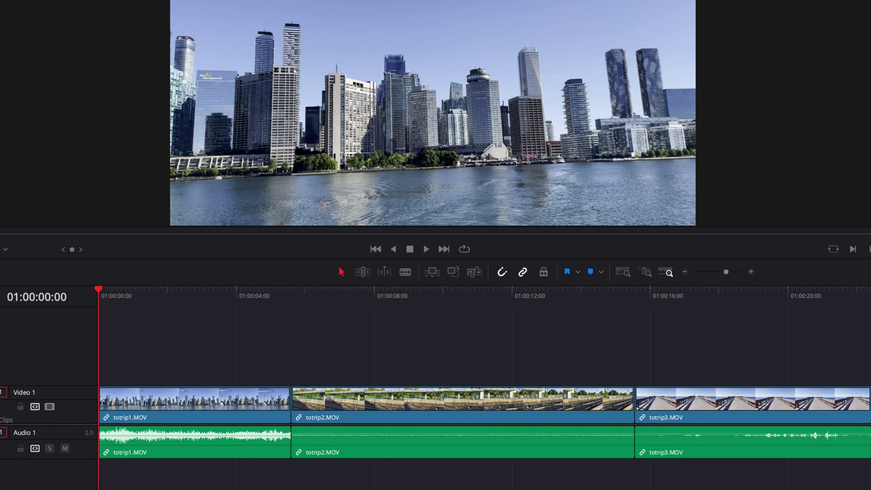
Step: Cycle between the Trim (T), Blade (B) and Selection (A) tools
{"action": "key", "text": "t"}
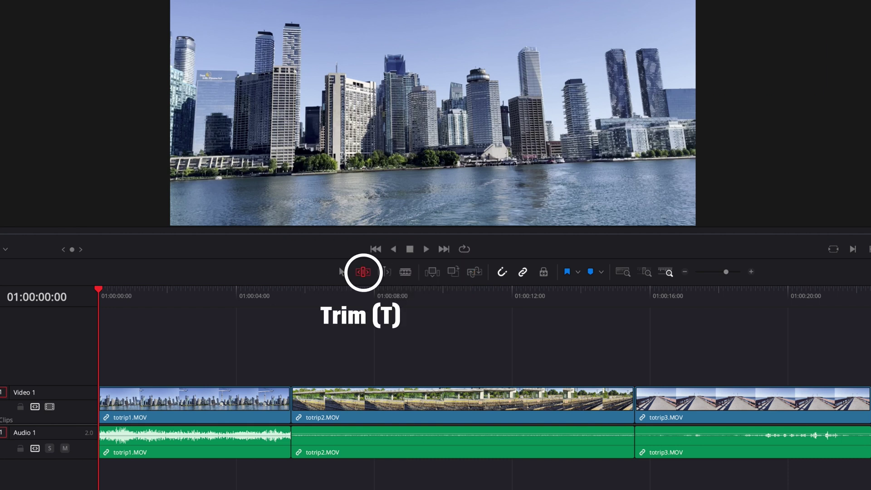
{"action": "key", "text": "b"}
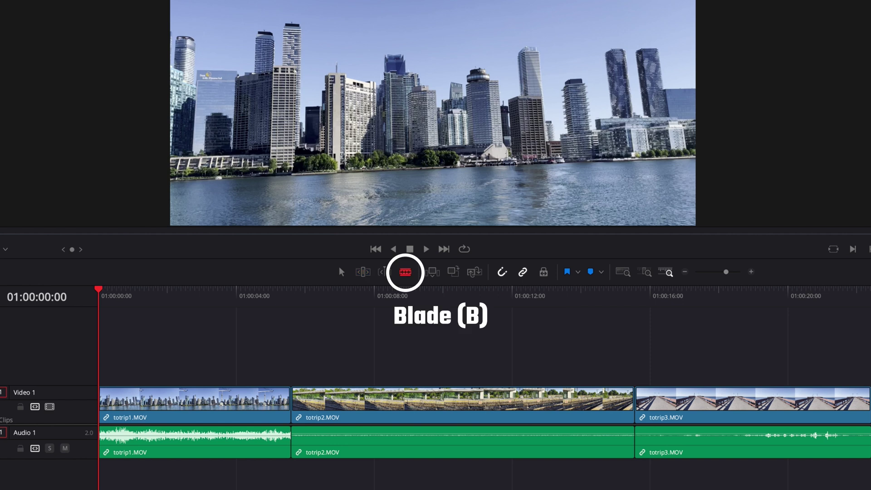
{"action": "key", "text": "a"}
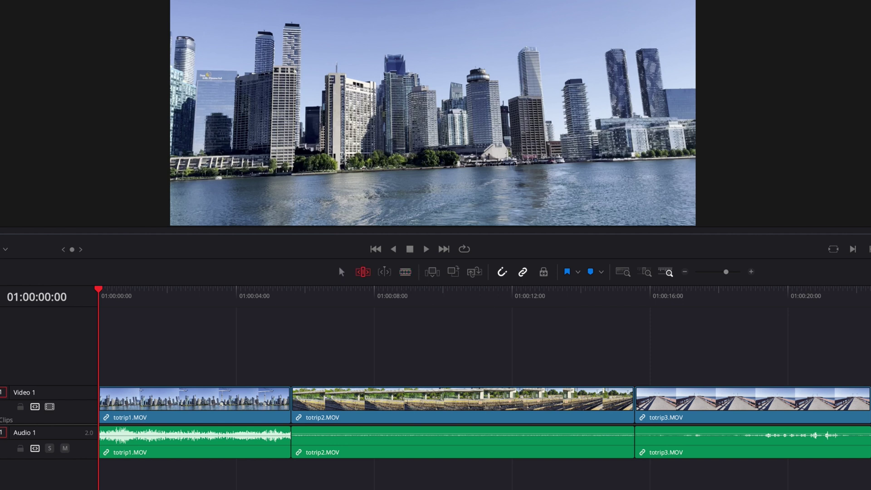
{"action": "key", "text": "b"}
{"action": "key", "text": "a"}
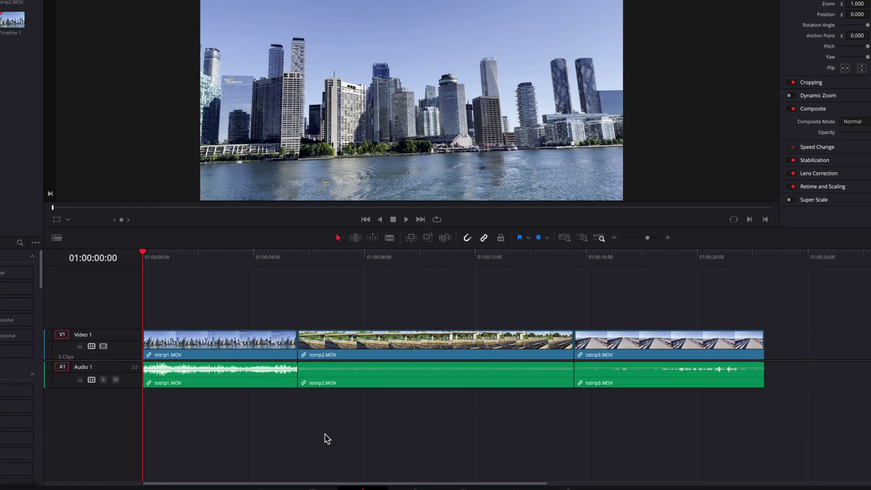
Step: Move totrip1 up a track and shorten it, undo, then slide totrip2 in Trim mode
{"action": "left_click_drag", "start_coordinate": [273, 348], "coordinate": [249, 336]}
{"action": "left_click_drag", "start_coordinate": [297, 345], "coordinate": [365, 346]}
{"action": "key", "text": "ctrl+z"}
{"action": "key", "text": "ctrl+z"}
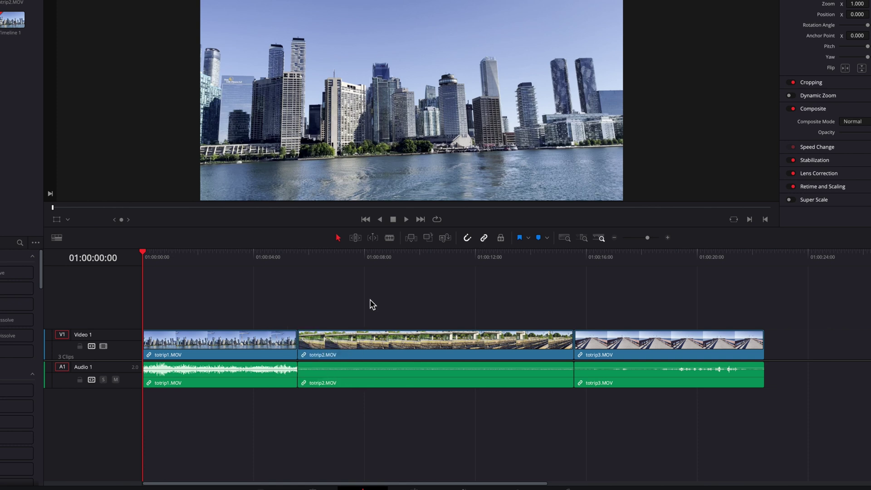
{"action": "key", "text": "t"}
{"action": "left_click_drag", "start_coordinate": [435, 354], "coordinate": [431, 336]}
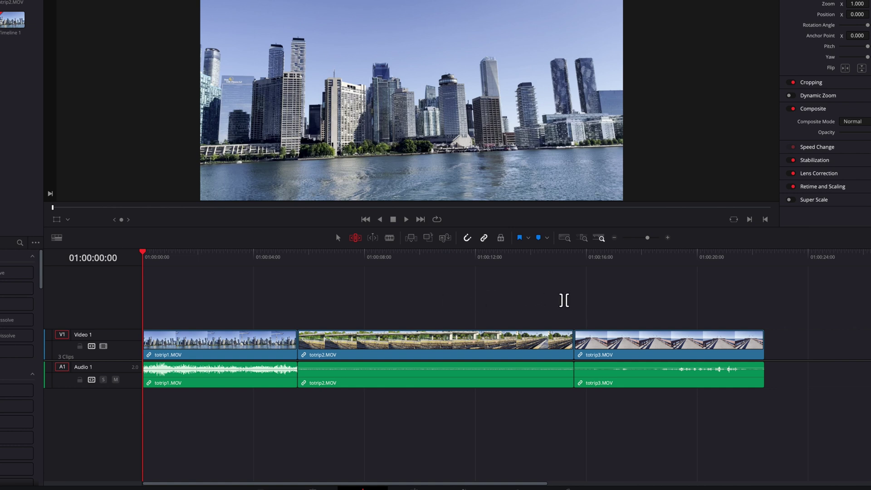
Step: Slip the footage in totrip2 and totrip3 and drop an Additive Dissolve on their shared cut
{"action": "left_click", "coordinate": [577, 346]}
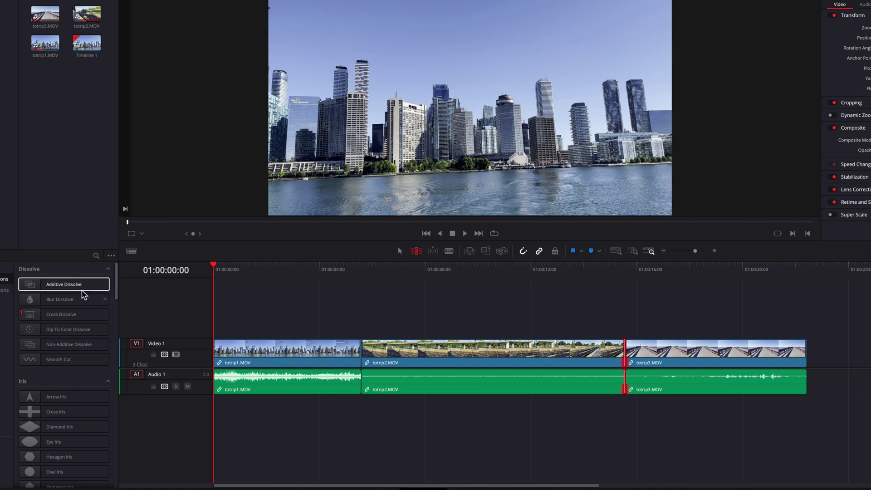
{"action": "left_click_drag", "start_coordinate": [80, 287], "coordinate": [645, 312]}
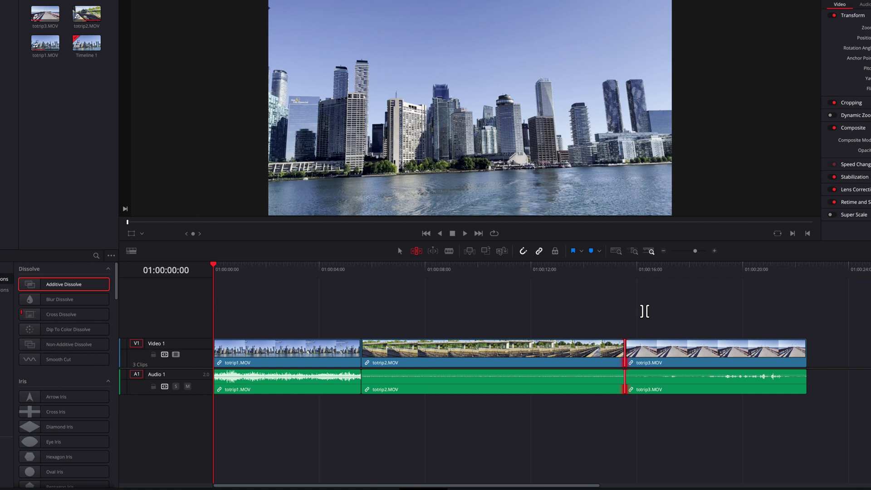
{"action": "left_click", "coordinate": [593, 351]}
{"action": "left_click_drag", "start_coordinate": [593, 351], "coordinate": [671, 349]}
{"action": "left_click", "coordinate": [649, 351]}
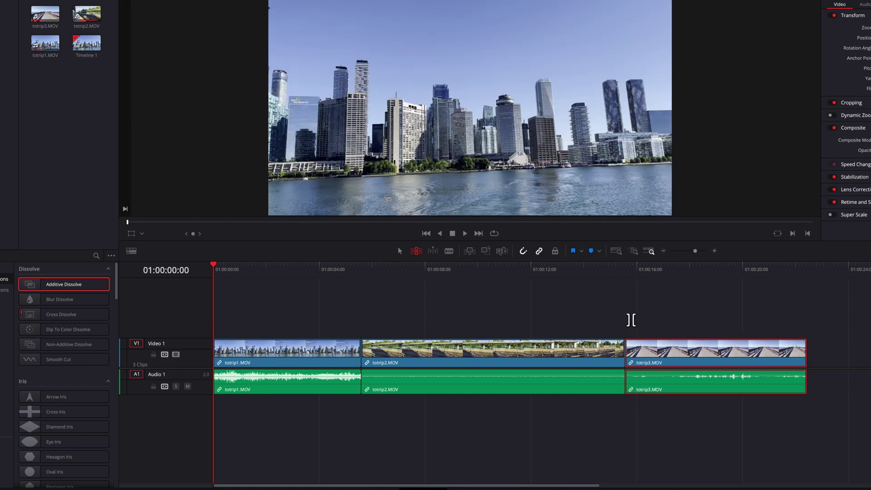
{"action": "left_click", "coordinate": [639, 324]}
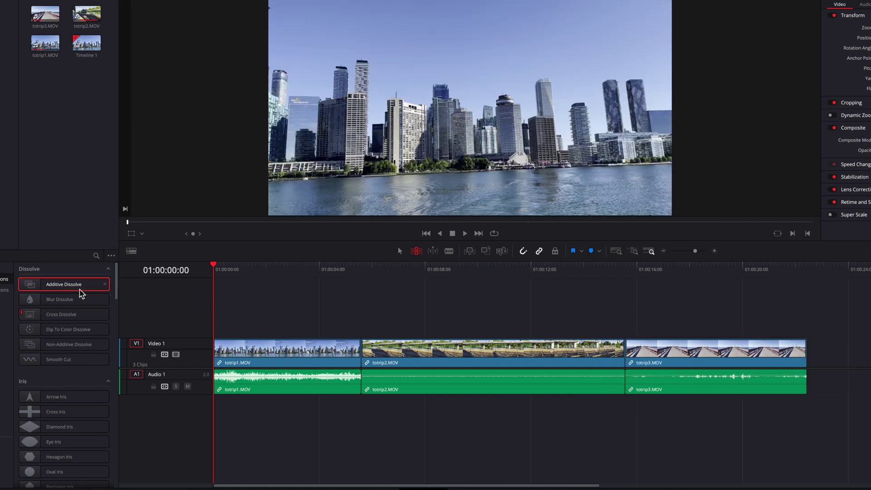
{"action": "left_click_drag", "start_coordinate": [80, 294], "coordinate": [628, 352]}
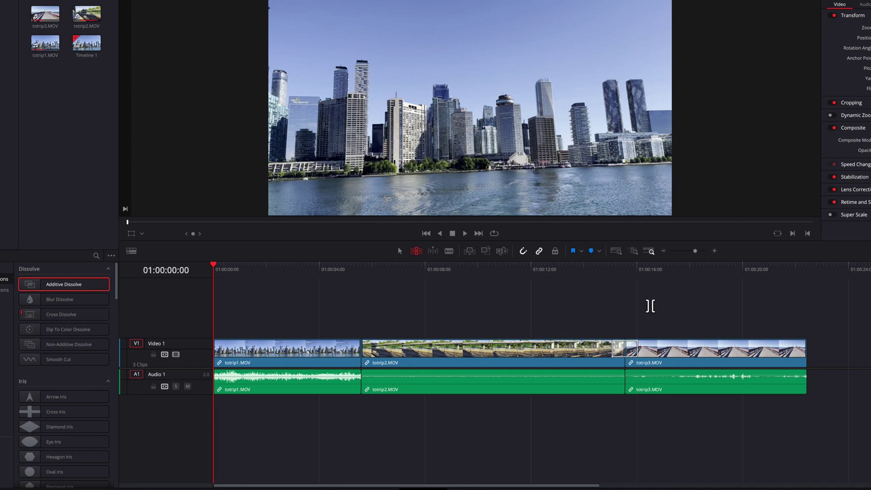
Step: Undo the dissolve and ripple-trim totrip1 to about 3 seconds so later clips move up
{"action": "key", "text": "ctrl+z"}
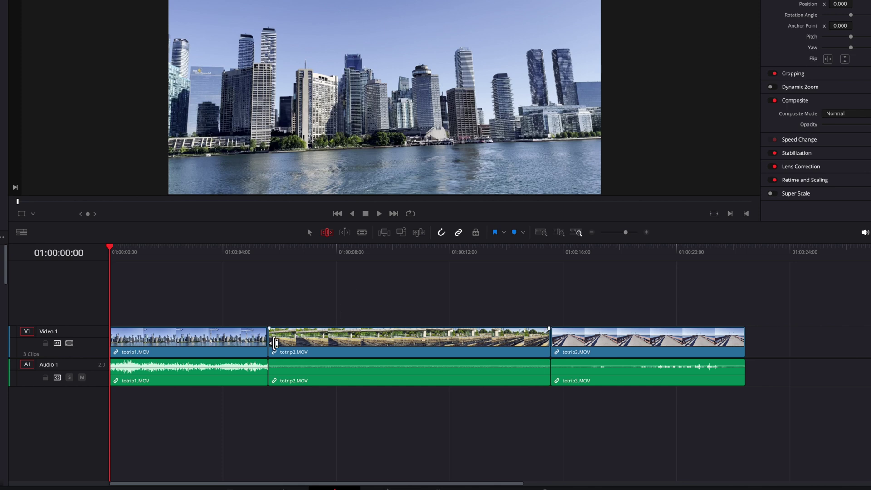
{"action": "left_click_drag", "start_coordinate": [271, 343], "coordinate": [195, 355]}
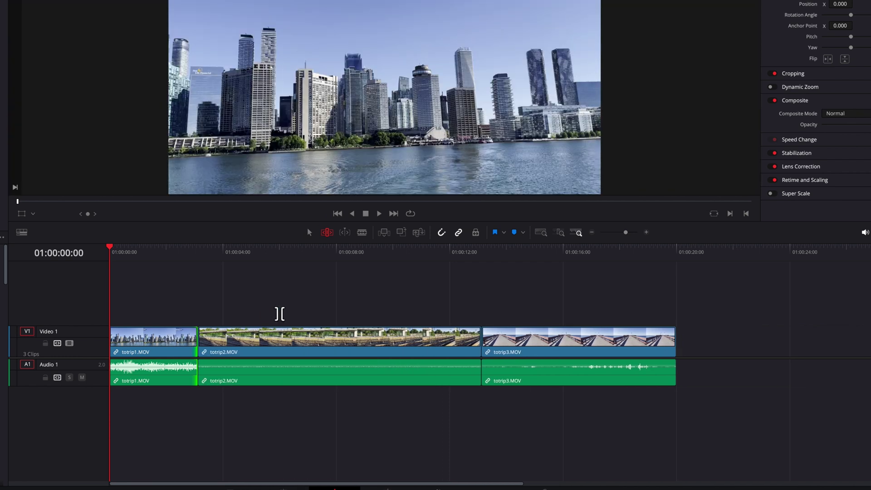
Step: Undo the ripple trim and blade totrip2 at about 01:00:12:08 and again later
{"action": "key", "text": "ctrl+z"}
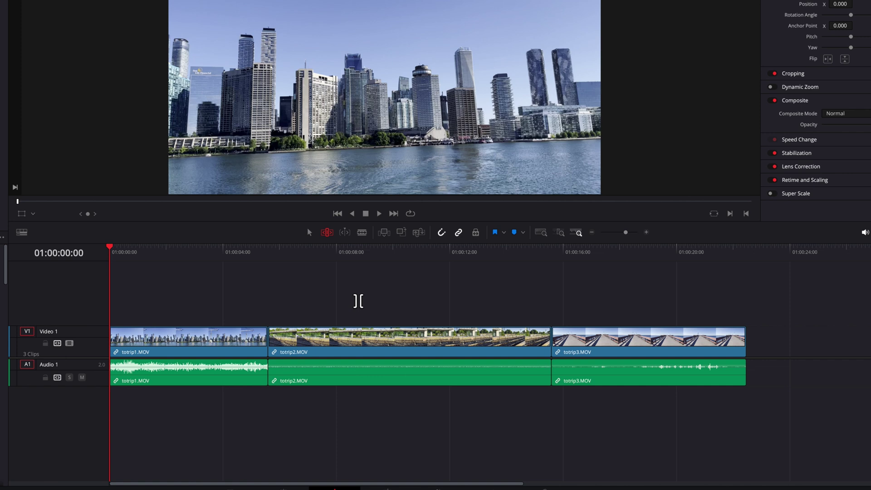
{"action": "key", "text": "b"}
{"action": "left_click", "coordinate": [397, 341]}
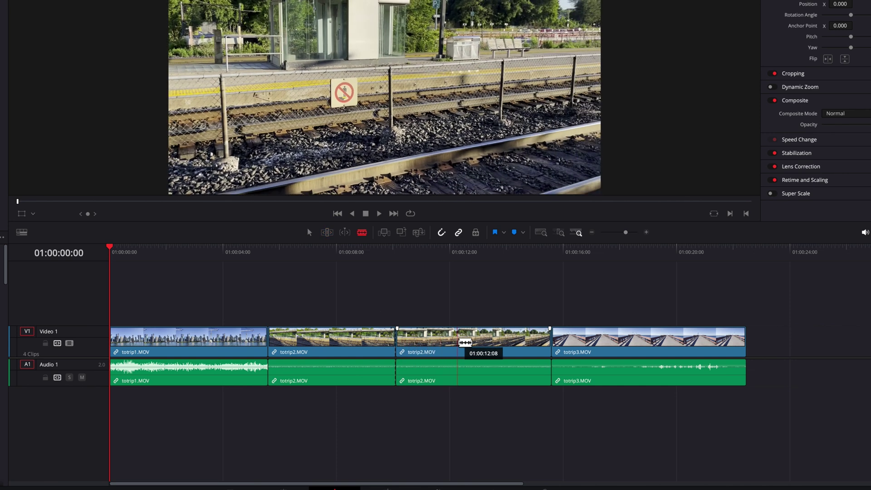
{"action": "left_click", "coordinate": [517, 339]}
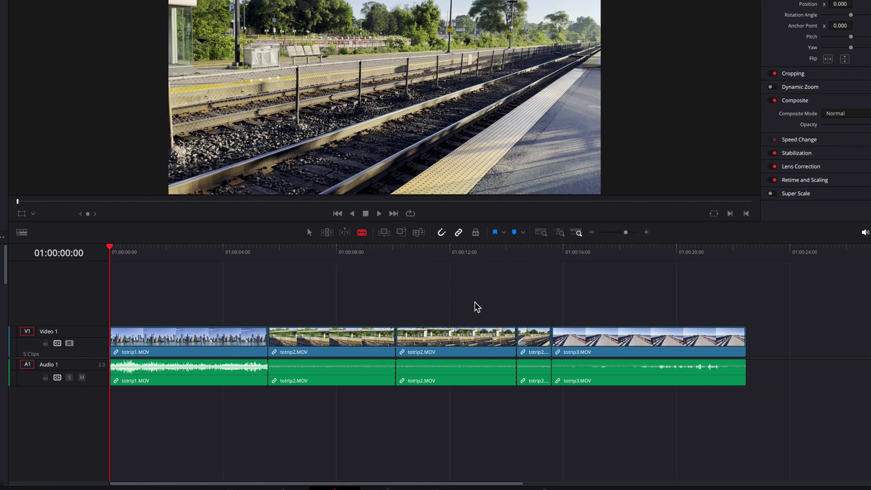
Step: Move the middle totrip2 piece and totrip3 up to Video 2, sliding the small piece earlier
{"action": "key", "text": "a"}
{"action": "left_click_drag", "start_coordinate": [447, 340], "coordinate": [409, 318]}
{"action": "left_click_drag", "start_coordinate": [529, 339], "coordinate": [491, 340]}
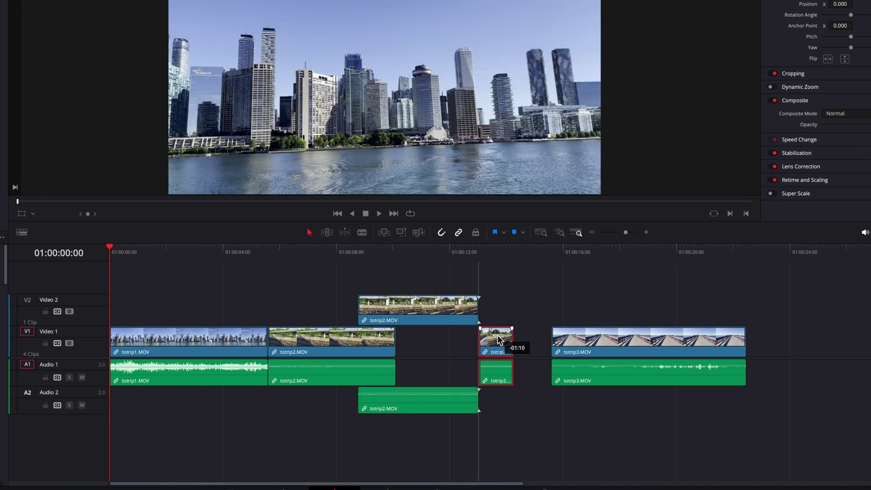
{"action": "left_click_drag", "start_coordinate": [582, 339], "coordinate": [545, 320]}
Step: Ripple-trim the end of totrip1 and shorten totrip2's tail, leaving a gap
{"action": "key", "text": "t"}
{"action": "mouse_move", "coordinate": [256, 349]}
{"action": "left_mouse_down"}
{"action": "mouse_move", "coordinate": [194, 349]}
{"action": "mouse_move", "coordinate": [243, 343]}
{"action": "left_mouse_up"}
{"action": "key", "text": "a"}
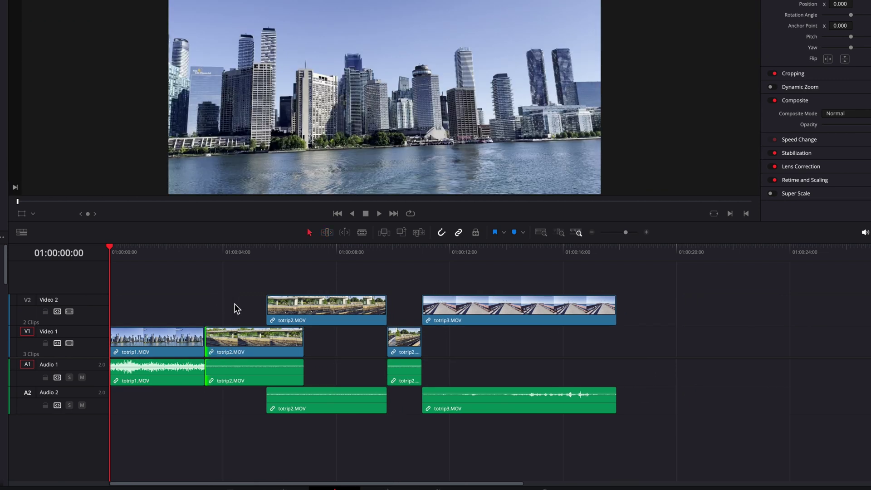
{"action": "left_click_drag", "start_coordinate": [300, 343], "coordinate": [266, 343]}
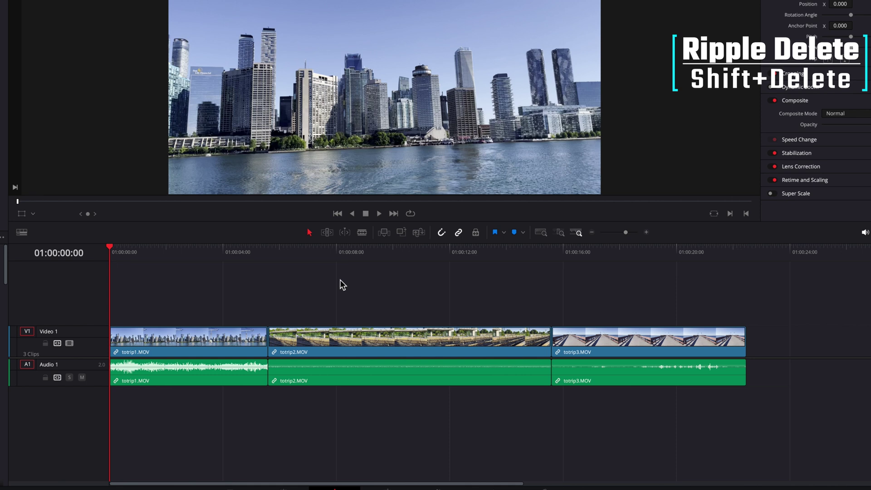
Step: Delete totrip2, then delete the leftover gap and scrub to the totrip1/totrip3 join
{"action": "left_click", "coordinate": [370, 336]}
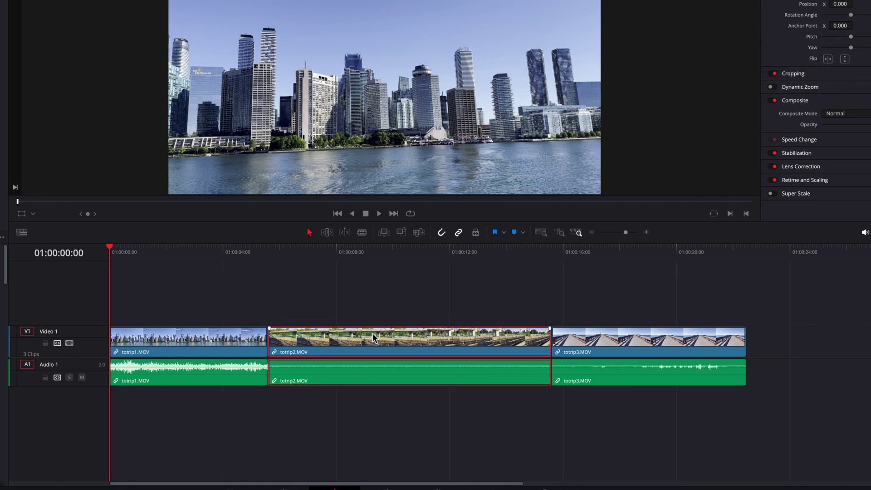
{"action": "key", "text": "BackSpace"}
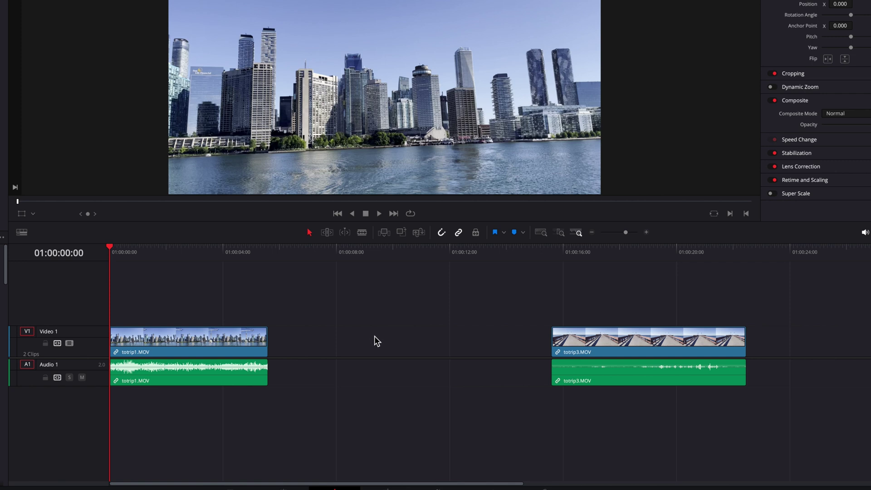
{"action": "left_click", "coordinate": [375, 336]}
{"action": "key", "text": "BackSpace"}
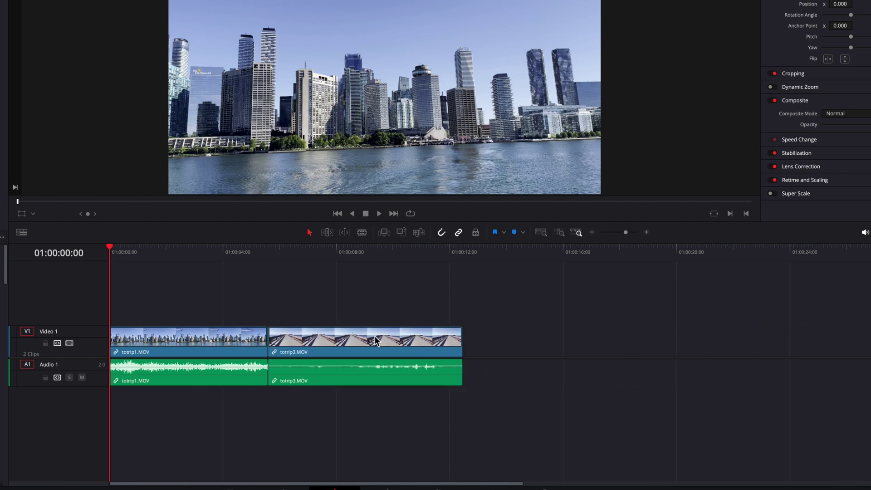
{"action": "left_click_drag", "start_coordinate": [247, 260], "coordinate": [111, 273]}
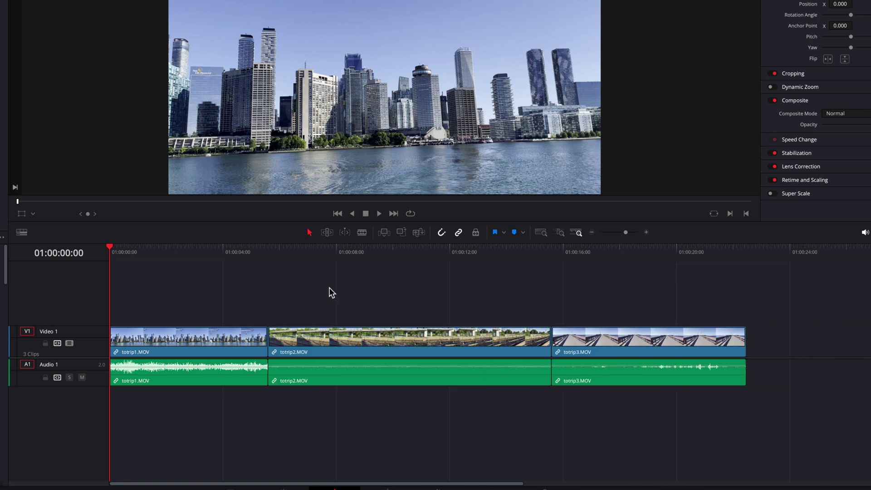
Step: Compare Shift+Delete on totrip2 with Delete on totrip1, undoing each
{"action": "left_click", "coordinate": [404, 332]}
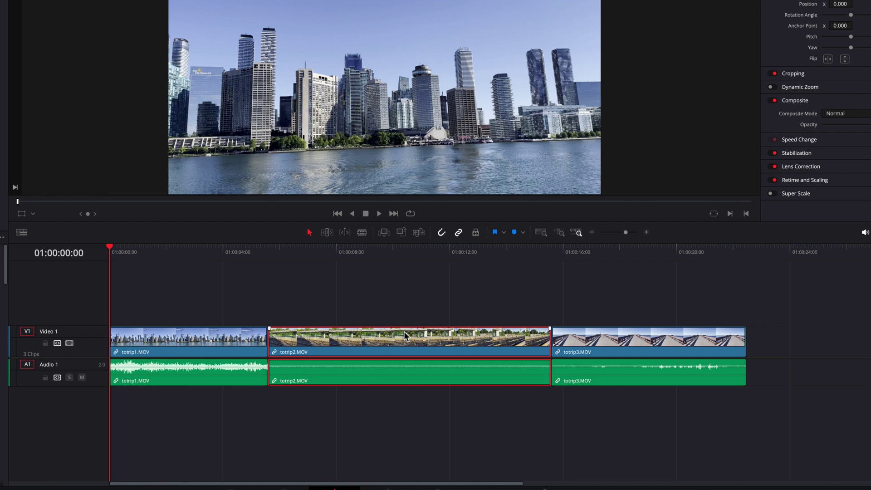
{"action": "key", "text": "shift+Delete"}
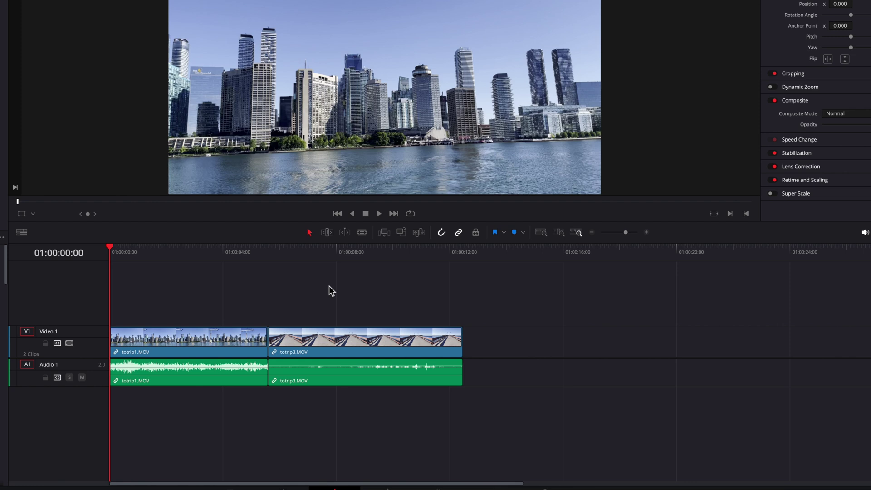
{"action": "key", "text": "ctrl+z"}
{"action": "left_click", "coordinate": [196, 346]}
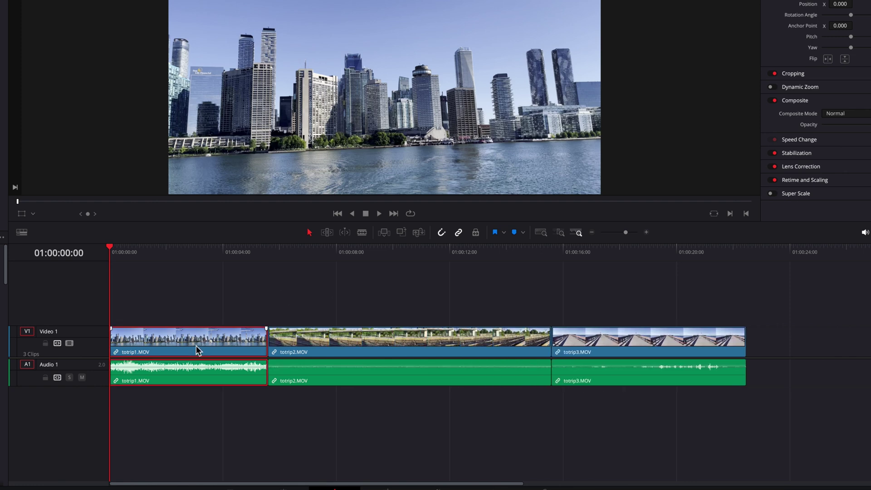
{"action": "key", "text": "Delete"}
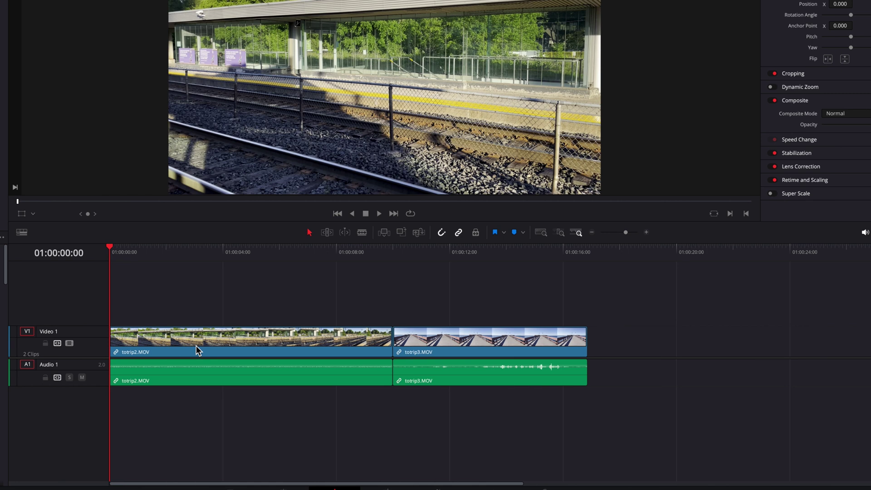
{"action": "key", "text": "ctrl+z"}
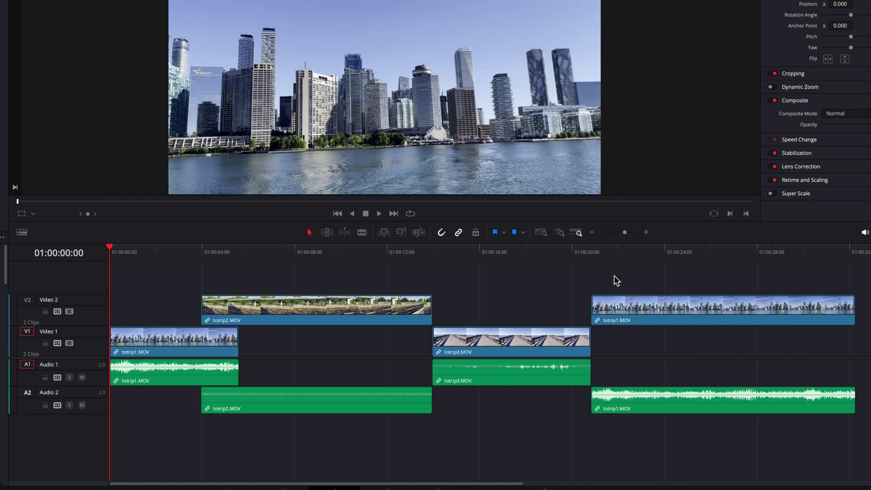
Step: Test Backspace and Delete on totrip1, totrip2 and totrip3, undoing each removal
{"action": "left_click", "coordinate": [147, 360]}
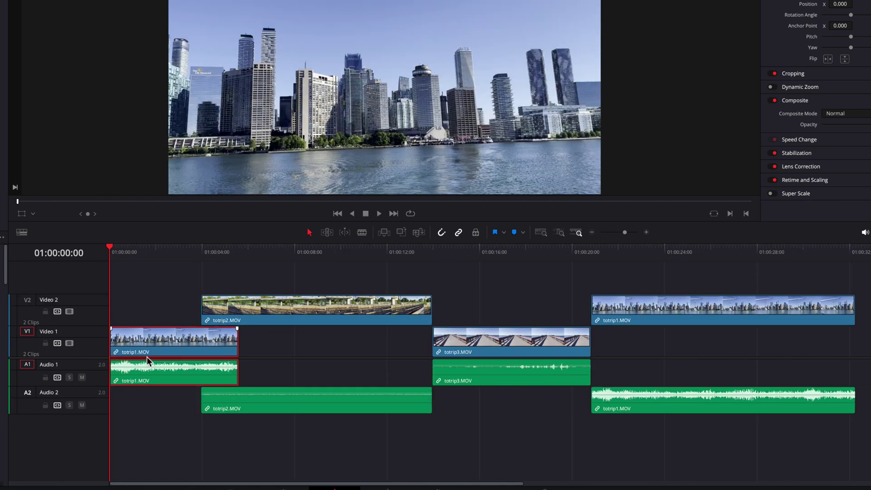
{"action": "key", "text": "Delete"}
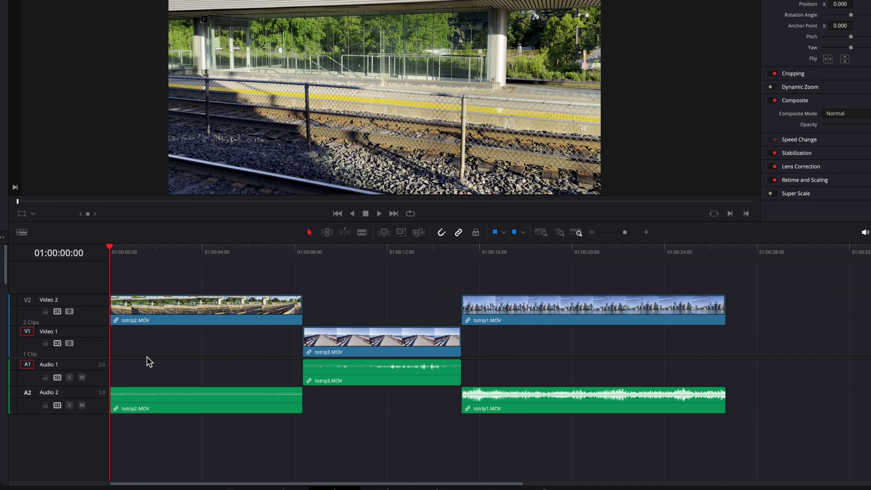
{"action": "key", "text": "ctrl+z"}
{"action": "left_click", "coordinate": [368, 295]}
{"action": "key", "text": "BackSpace"}
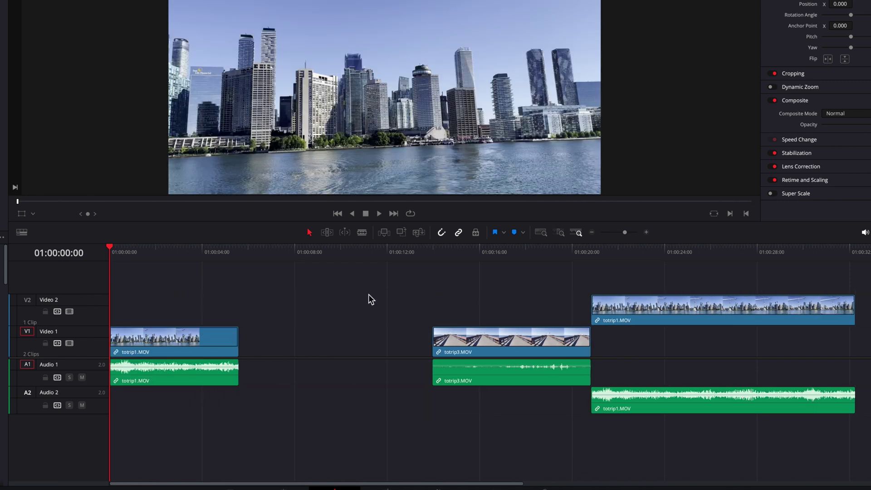
{"action": "key", "text": "Delete"}
{"action": "key", "text": "ctrl+z"}
{"action": "key", "text": "ctrl+z"}
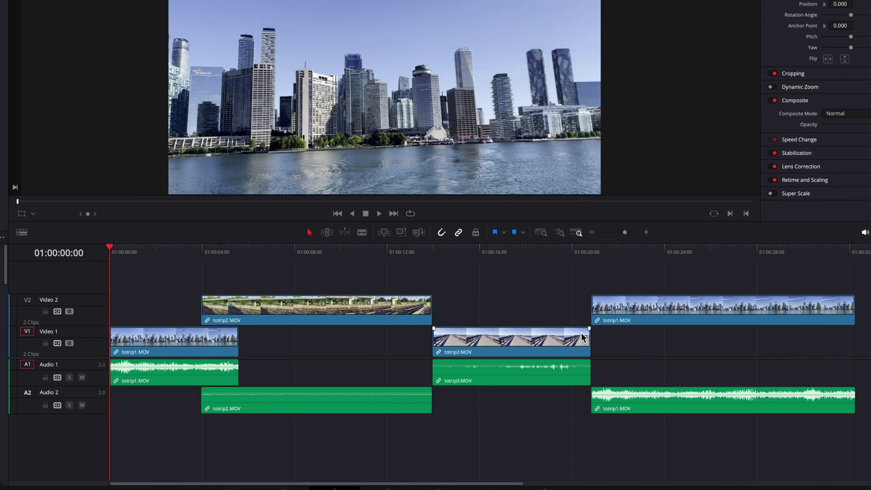
{"action": "left_click", "coordinate": [584, 336]}
{"action": "key", "text": "BackSpace"}
{"action": "key", "text": "Delete"}
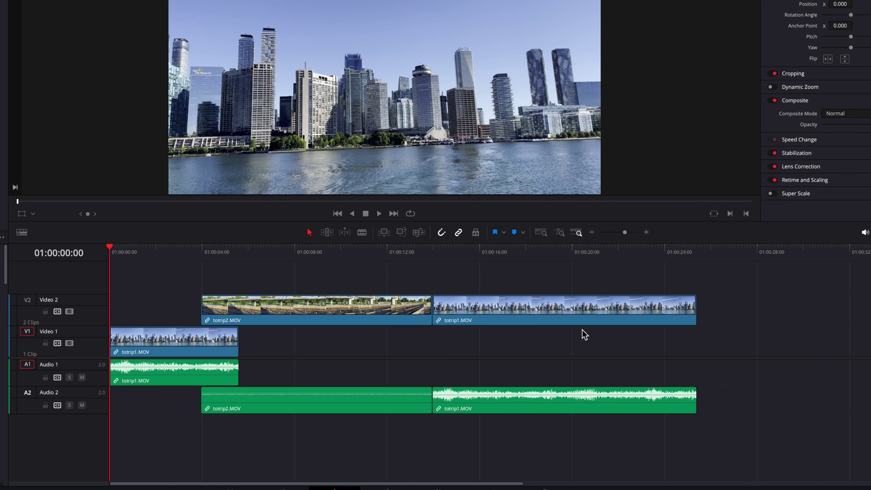
{"action": "key", "text": "ctrl+z"}
{"action": "key", "text": "ctrl+z"}
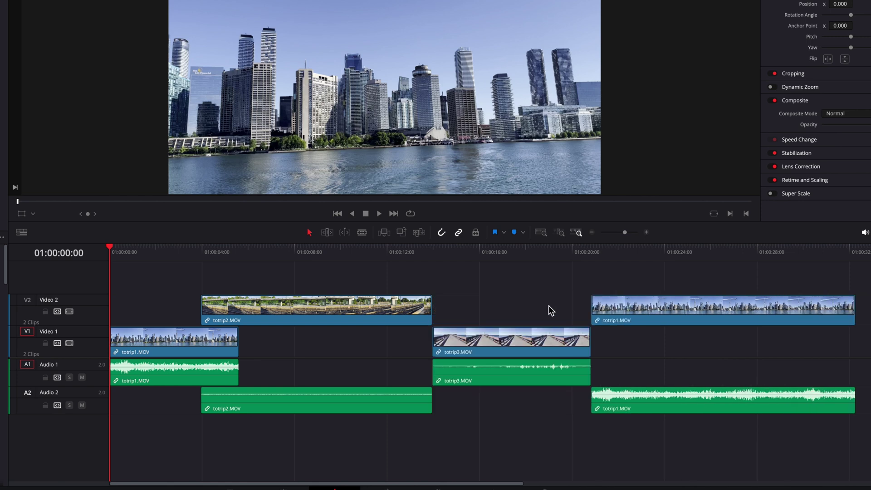
Step: Remove totrip1 and the Video 2 totrip2 clip, then delete the empty gap at the start
{"action": "left_click", "coordinate": [190, 345]}
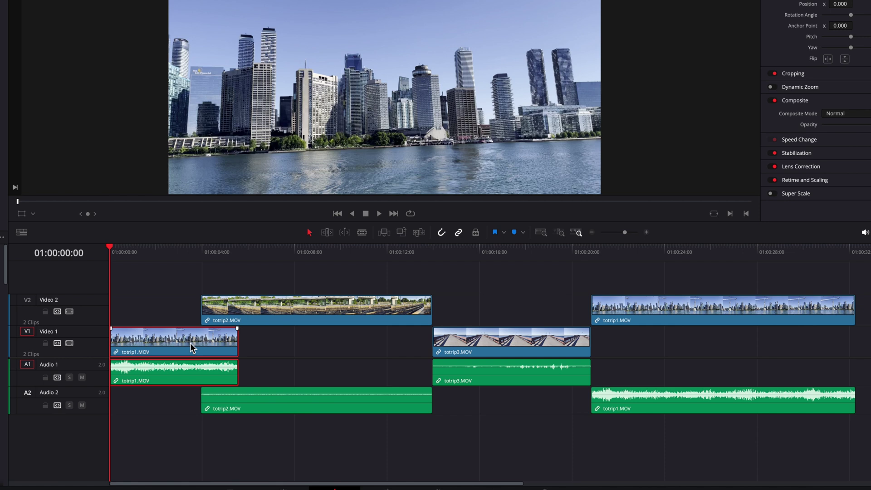
{"action": "key", "text": "BackSpace"}
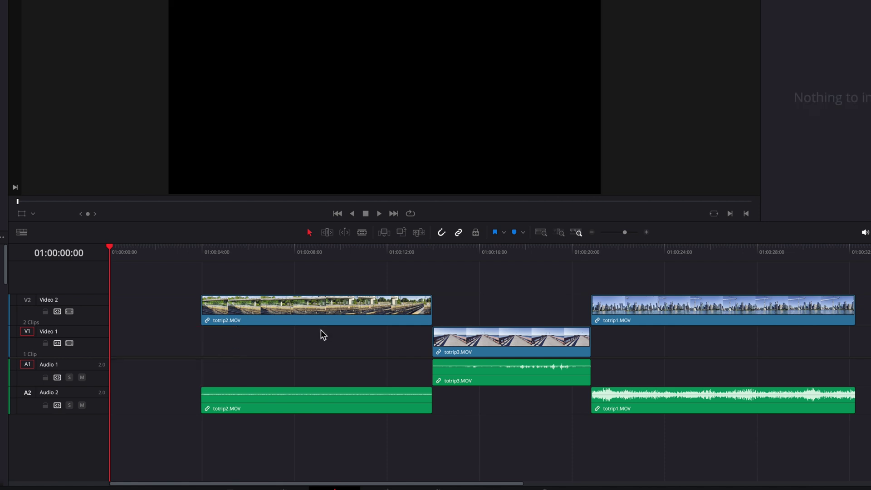
{"action": "left_click", "coordinate": [331, 308]}
{"action": "key", "text": "BackSpace"}
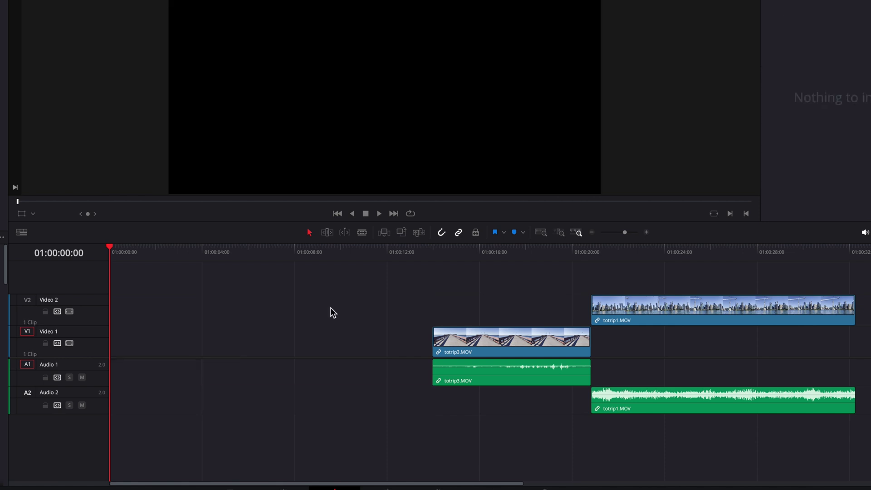
{"action": "left_click", "coordinate": [331, 338]}
{"action": "key", "text": "BackSpace"}
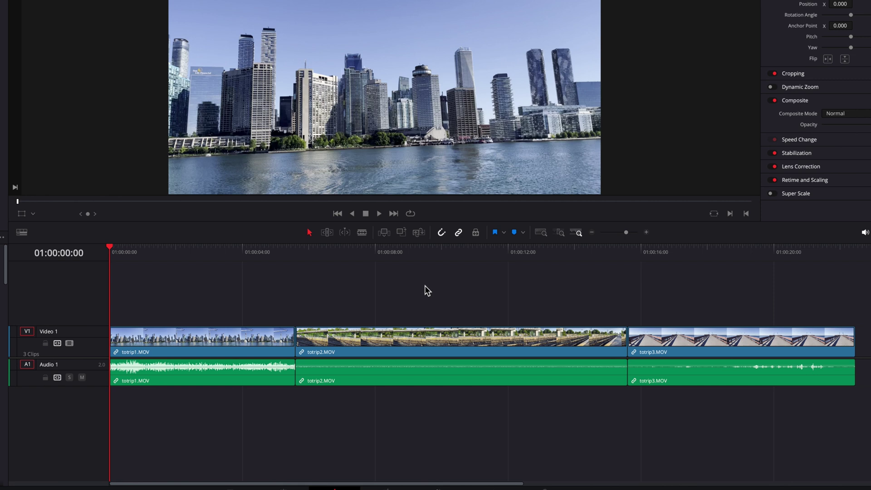
Step: Zoom in and out repeatedly with the shortcuts, ending zoomed out on all three clips
{"action": "key", "text": "ctrl+minus"}
{"action": "key", "text": "ctrl+equal"}
{"action": "key", "text": "ctrl+equal"}
{"action": "key", "text": "ctrl+equal"}
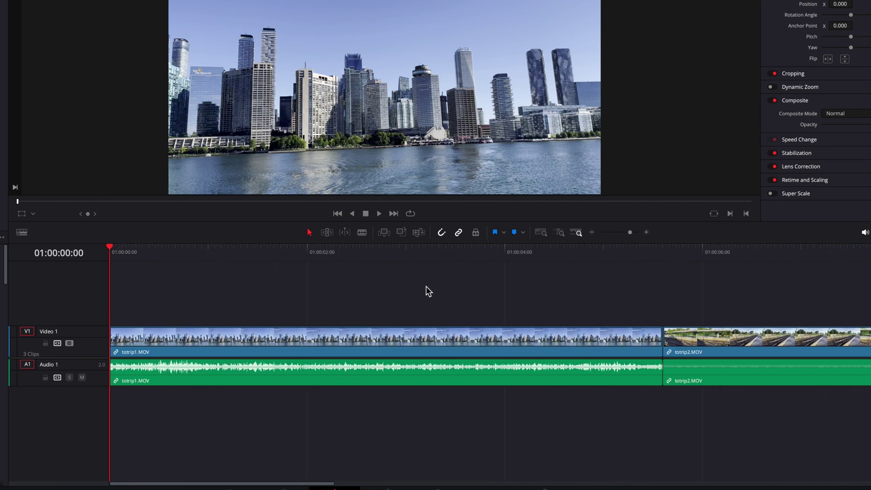
{"action": "key", "text": "ctrl+minus"}
{"action": "key", "text": "ctrl+minus"}
{"action": "key", "text": "ctrl+minus"}
{"action": "key", "text": "ctrl+equal"}
{"action": "key", "text": "ctrl+equal"}
{"action": "key", "text": "ctrl+equal"}
{"action": "key", "text": "ctrl+equal"}
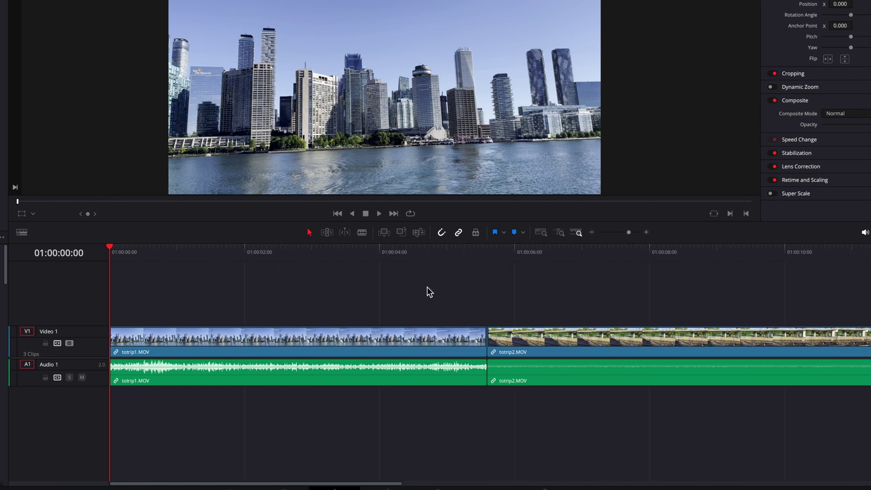
{"action": "key", "text": "ctrl+minus"}
{"action": "key", "text": "ctrl+minus"}
{"action": "key", "text": "ctrl+minus"}
{"action": "key", "text": "ctrl+minus"}
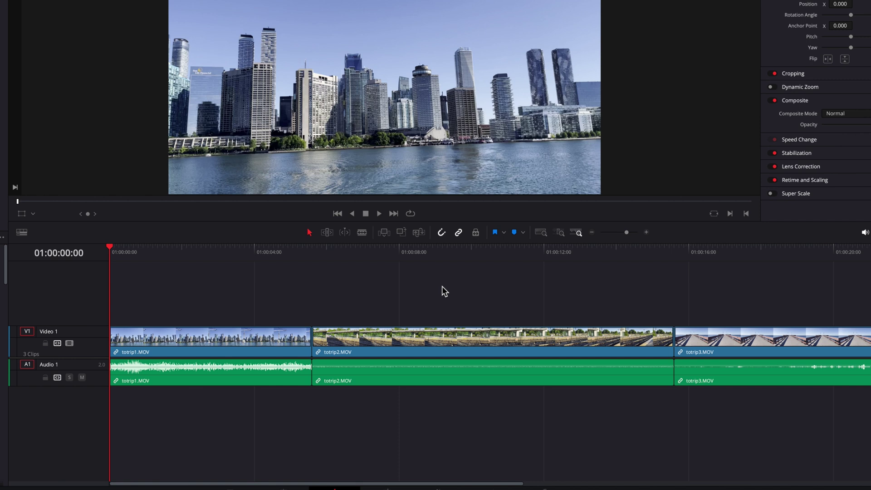
{"action": "left_click", "coordinate": [444, 341]}
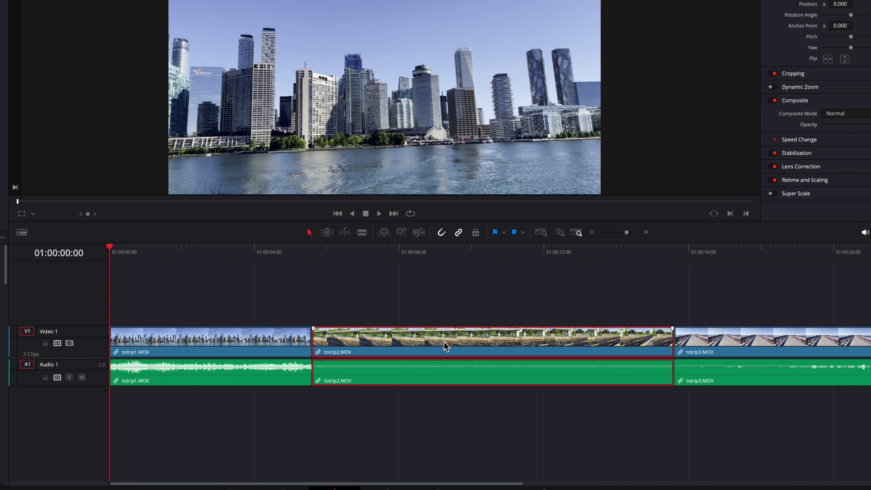
{"action": "left_click_drag", "start_coordinate": [444, 341], "coordinate": [205, 308]}
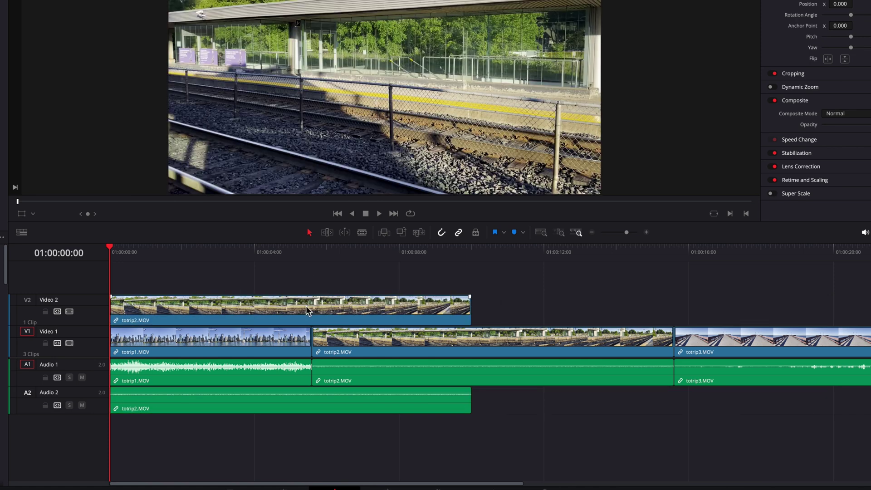
{"action": "scroll", "coordinate": [319, 353], "scroll_direction": "down", "scroll_amount": 5}
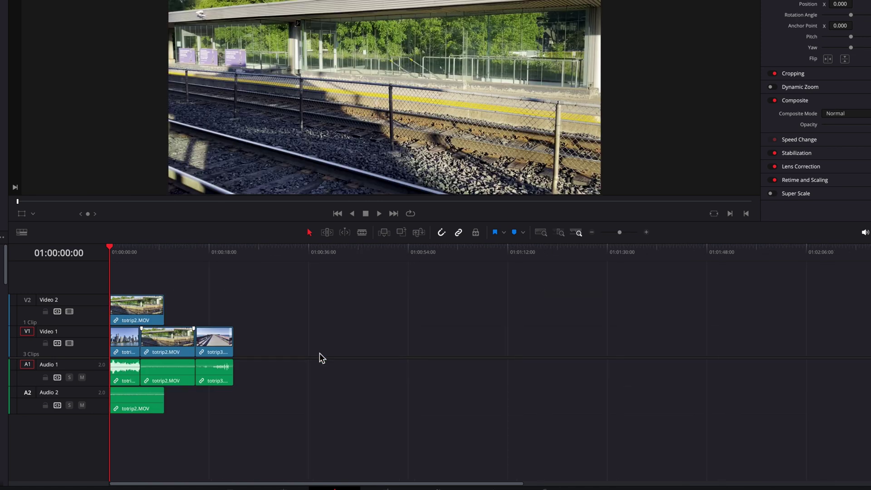
{"action": "left_click", "coordinate": [266, 341]}
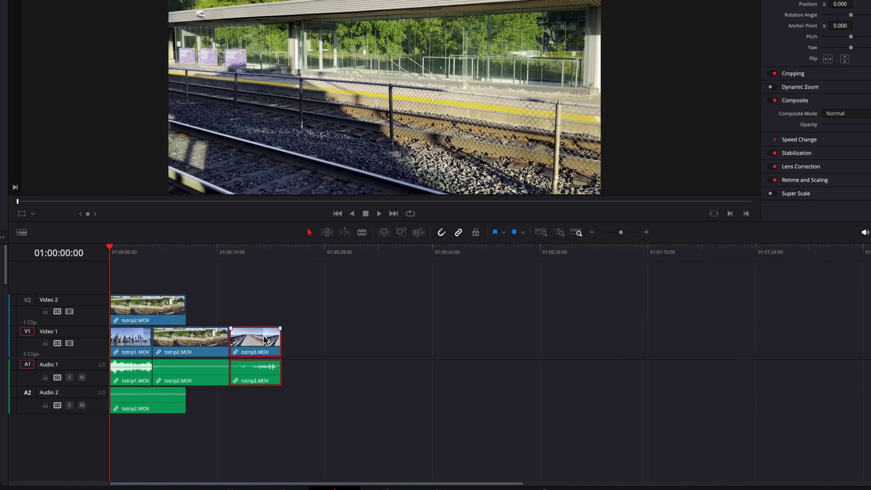
{"action": "left_click_drag", "start_coordinate": [265, 340], "coordinate": [414, 344]}
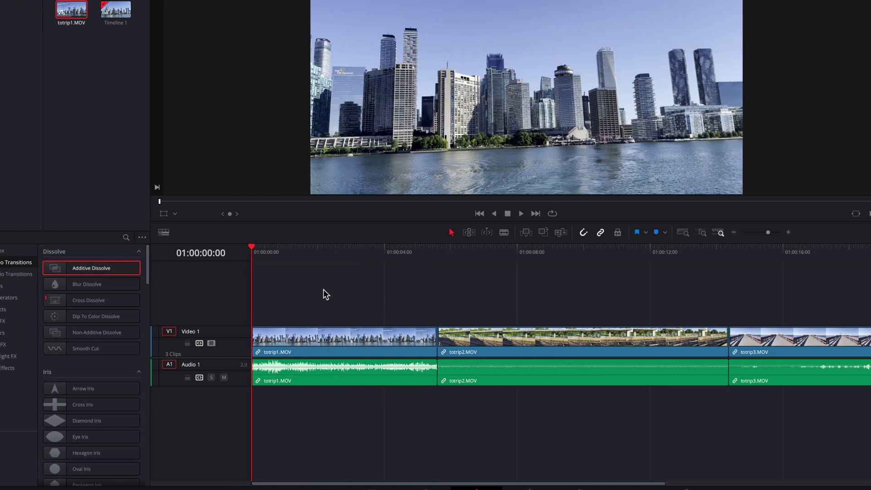
Step: Add an Additive Dissolve between totrip1 and totrip2, trimmed to 0.7 s with In & Out easing
{"action": "left_click", "coordinate": [119, 270]}
{"action": "left_click_drag", "start_coordinate": [119, 271], "coordinate": [451, 337]}
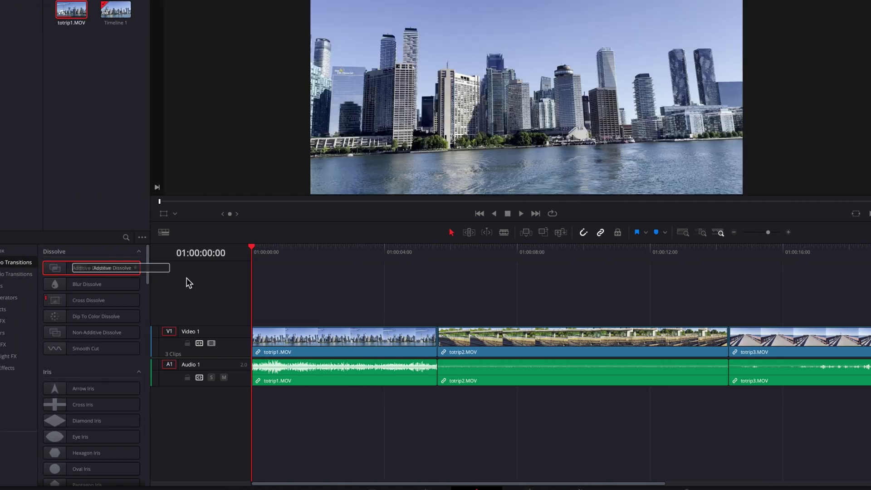
{"action": "left_click_drag", "start_coordinate": [283, 365], "coordinate": [281, 364]}
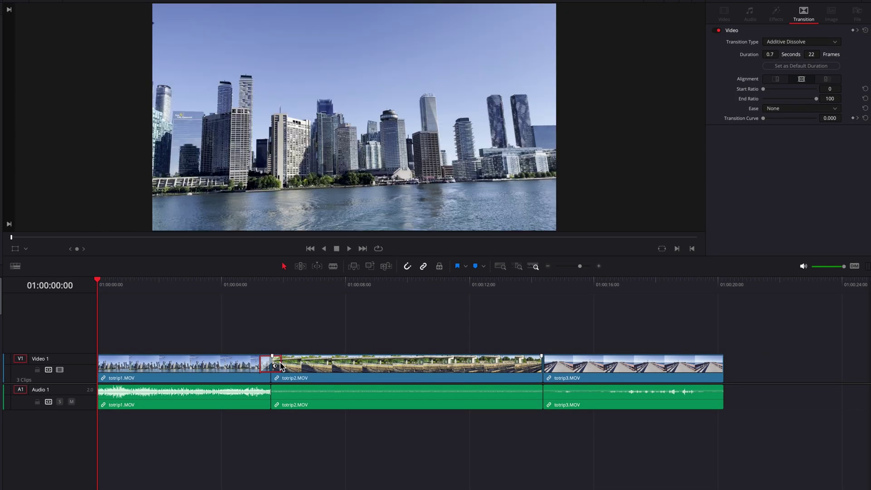
{"action": "left_click", "coordinate": [803, 115]}
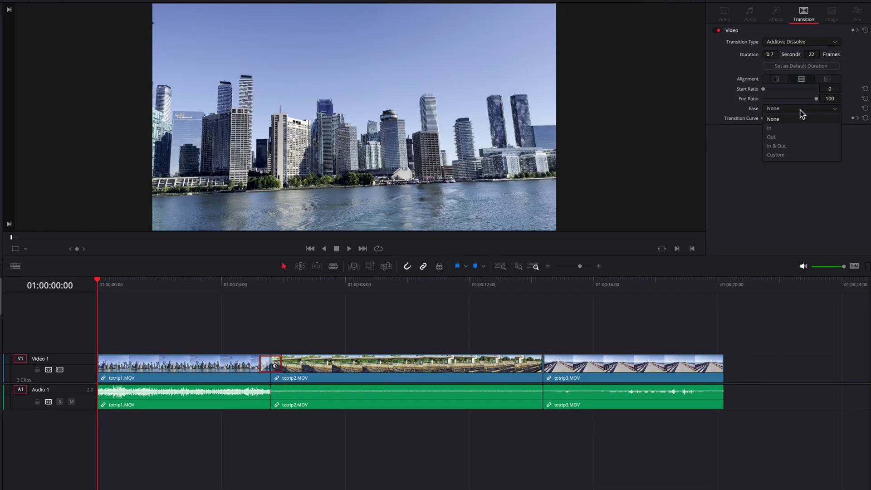
{"action": "left_click", "coordinate": [802, 147]}
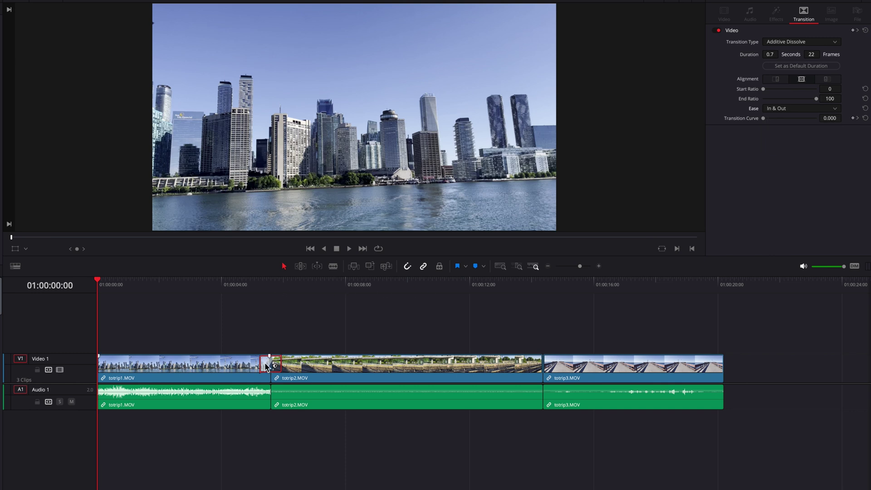
Step: Copy the dissolve to the totrip2/totrip3 cut and compare the two transitions
{"action": "left_click_drag", "start_coordinate": [267, 365], "coordinate": [544, 374]}
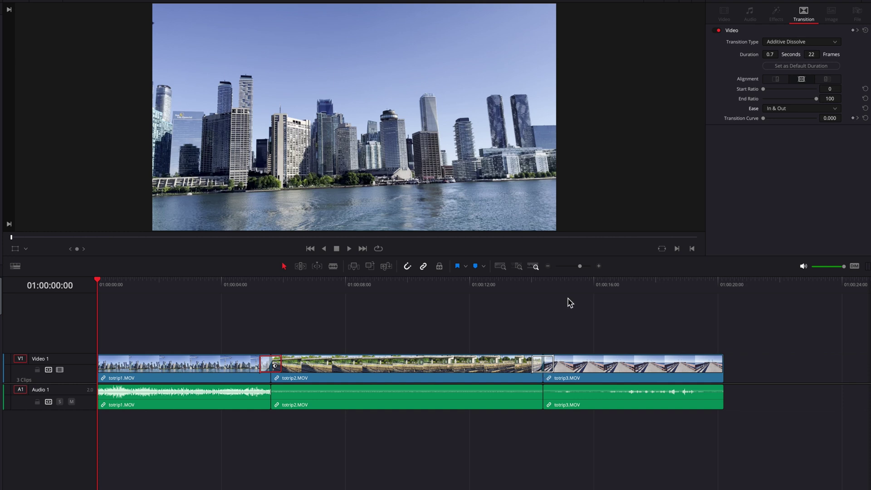
{"action": "left_click", "coordinate": [552, 366]}
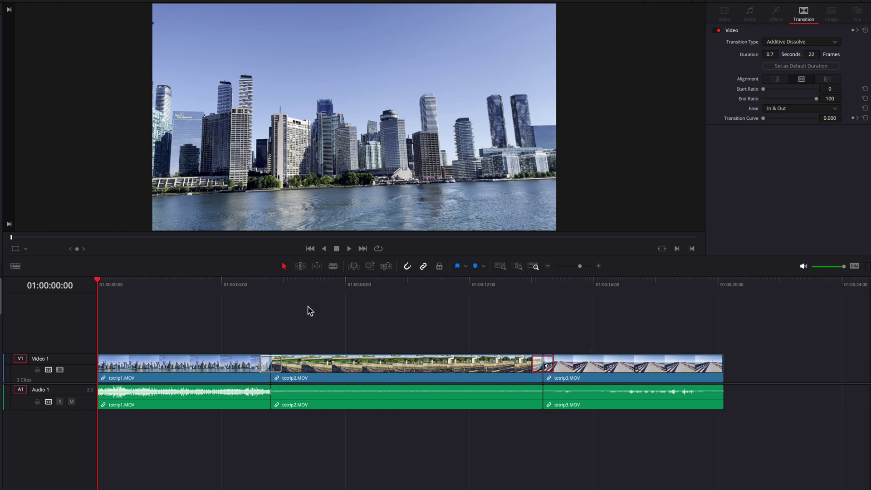
{"action": "left_click", "coordinate": [280, 367]}
{"action": "left_click", "coordinate": [540, 366]}
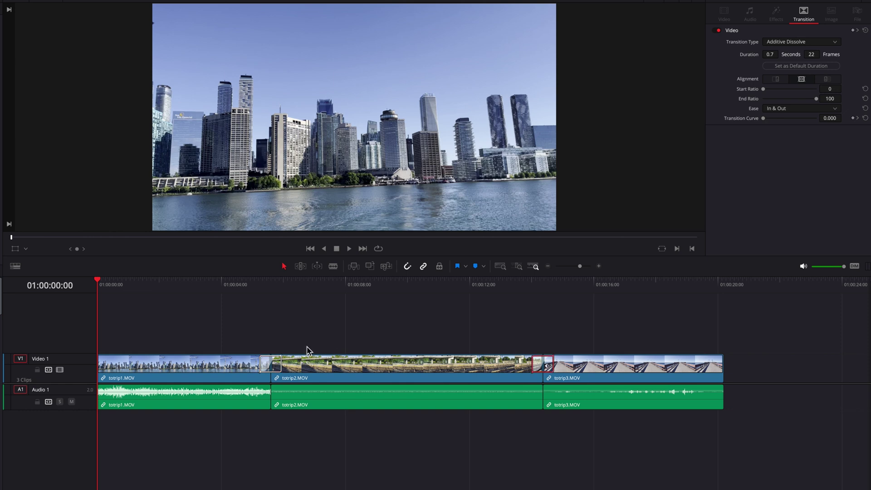
{"action": "left_click", "coordinate": [276, 368]}
Step: Delete the first dissolve and add five volume keyframes along totrip1's audio
{"action": "key", "text": "Delete"}
{"action": "key", "text": "ctrl+equal"}
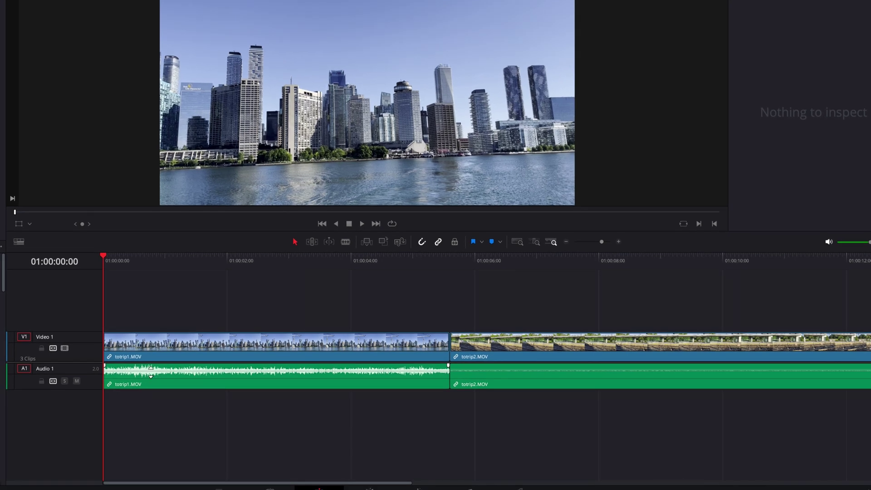
{"action": "left_click", "coordinate": [149, 369], "text": "alt"}
{"action": "left_click", "coordinate": [209, 370], "text": "alt"}
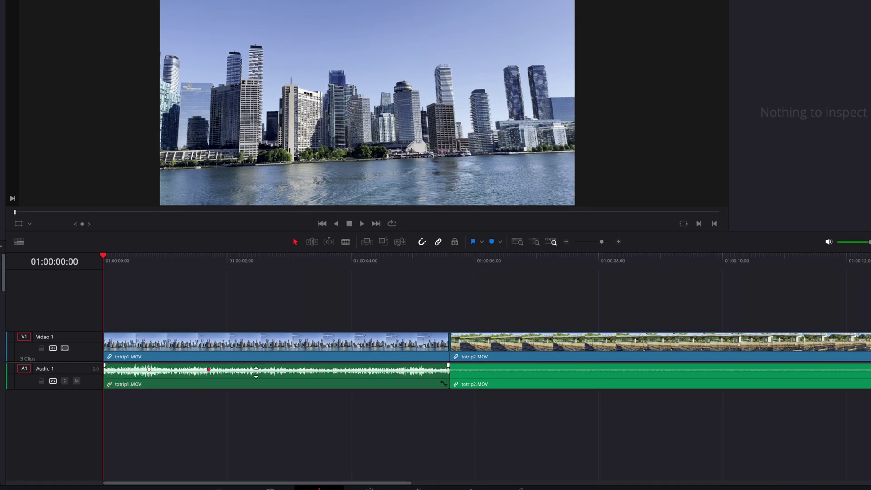
{"action": "left_click", "coordinate": [291, 370], "text": "alt"}
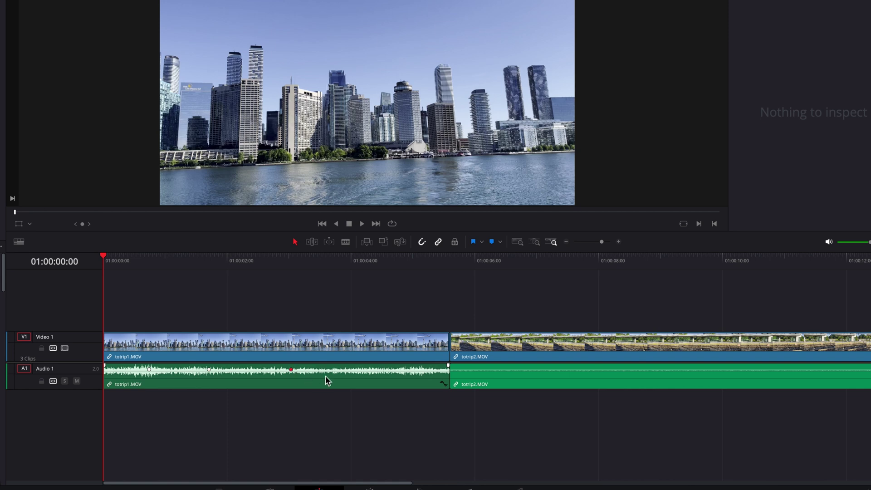
{"action": "left_click", "coordinate": [363, 370], "text": "alt"}
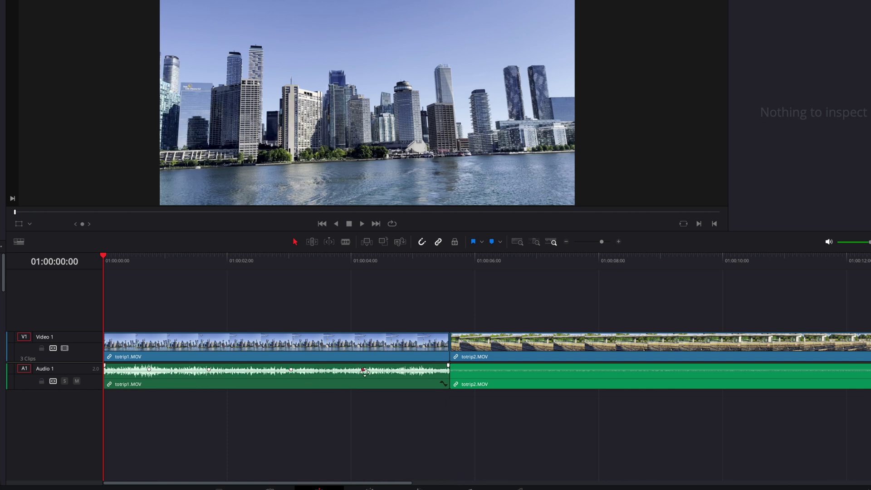
{"action": "left_click", "coordinate": [415, 370], "text": "alt"}
Step: Drag the keyframes to dip and raise the volume, lowering the opening level to -8.33 dB
{"action": "left_click_drag", "start_coordinate": [363, 370], "coordinate": [365, 373]}
{"action": "left_click_drag", "start_coordinate": [208, 369], "coordinate": [209, 375]}
{"action": "left_click_drag", "start_coordinate": [291, 369], "coordinate": [292, 369]}
{"action": "left_click_drag", "start_coordinate": [129, 371], "coordinate": [129, 372]}
{"action": "left_click", "coordinate": [149, 371]}
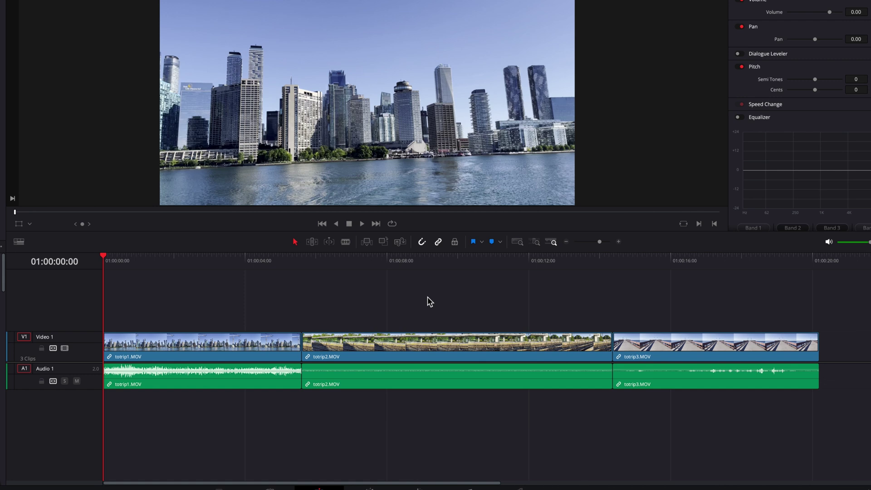
Step: Move totrip2's video up to a new Video 2 track, then undo it back to Video 1
{"action": "left_click", "coordinate": [431, 349]}
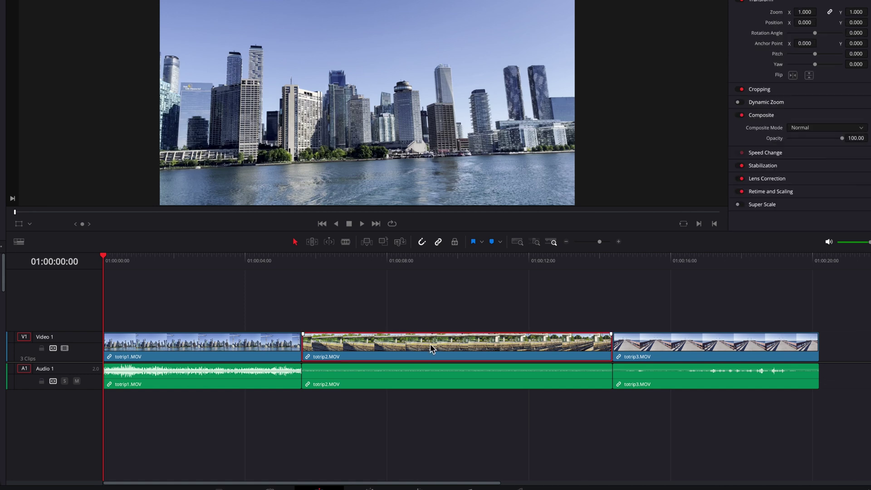
{"action": "left_click_drag", "start_coordinate": [431, 349], "coordinate": [354, 326]}
{"action": "key", "text": "ctrl+z"}
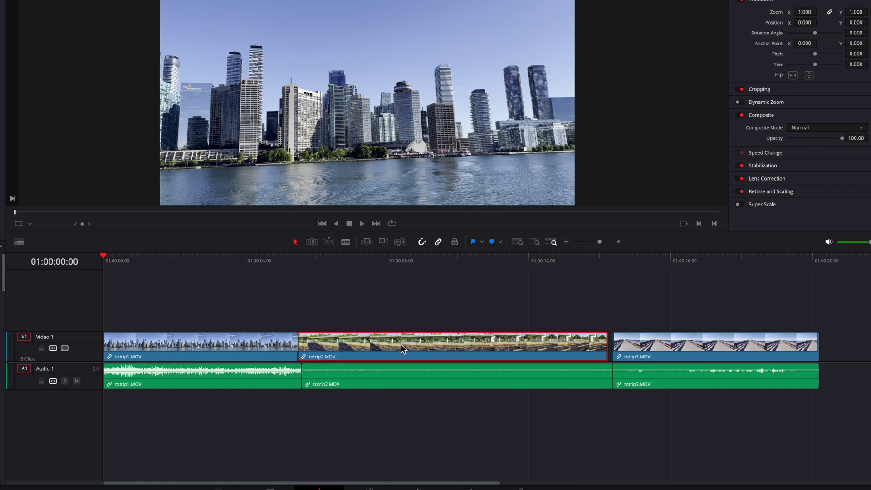
Step: Move totrip2's audio alone onto Audio 2 and delete it, leaving its video in place
{"action": "left_click", "coordinate": [444, 316]}
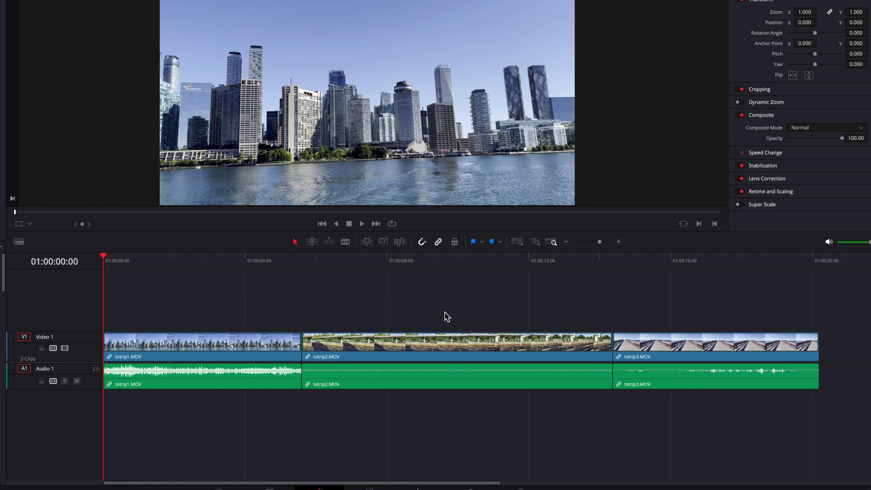
{"action": "left_click", "coordinate": [440, 380]}
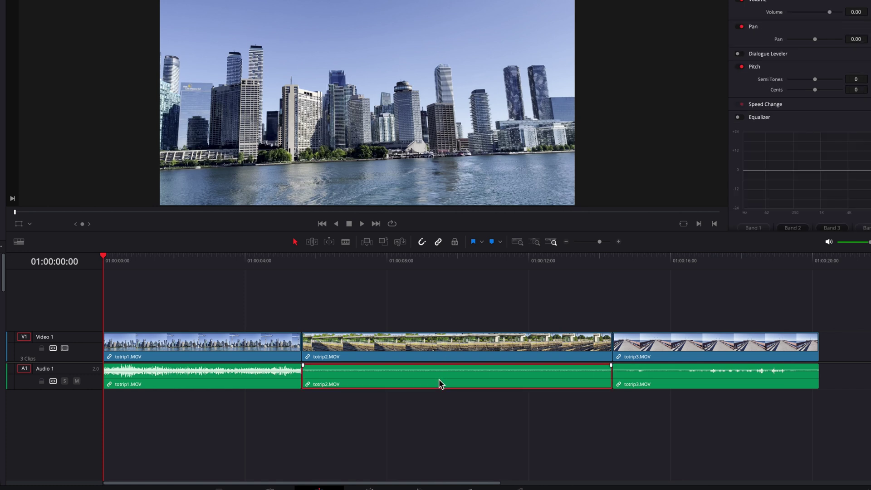
{"action": "left_click_drag", "start_coordinate": [439, 380], "coordinate": [601, 400]}
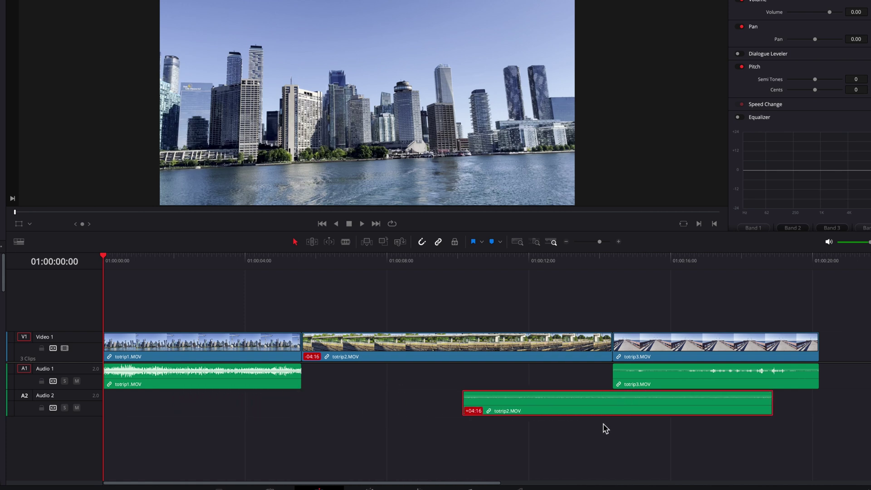
{"action": "left_click_drag", "start_coordinate": [599, 407], "coordinate": [599, 407]}
{"action": "key", "text": "Delete"}
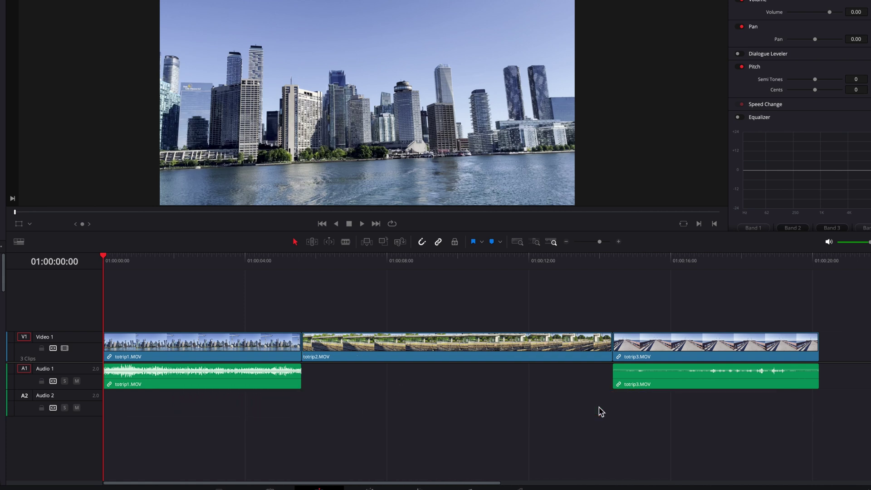